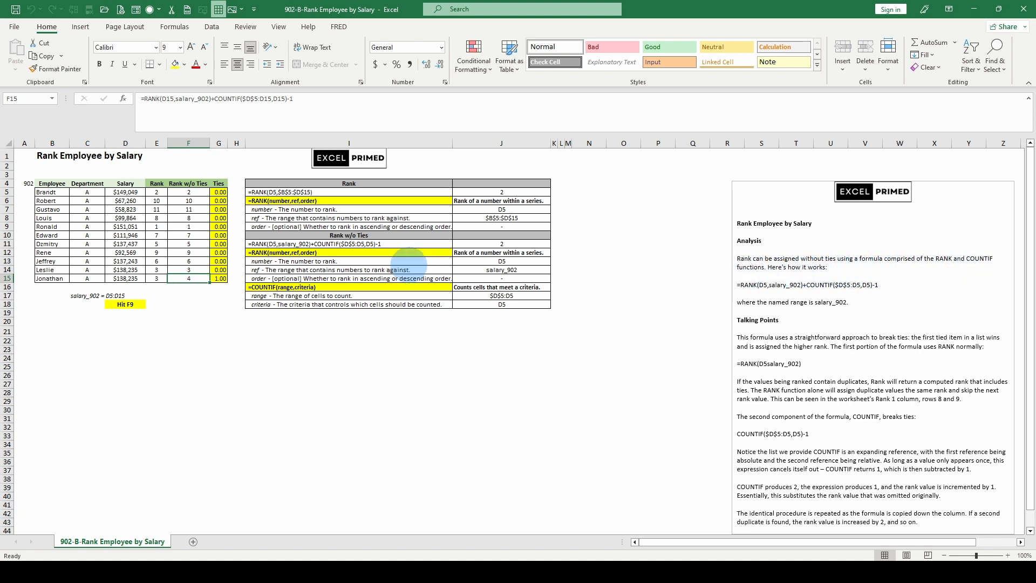
Step: Examine the Rank formula in E5, the Salary formula in D5 and the worksheet's notes on ranking without ties
{"action": "left_click", "coordinate": [156, 191]}
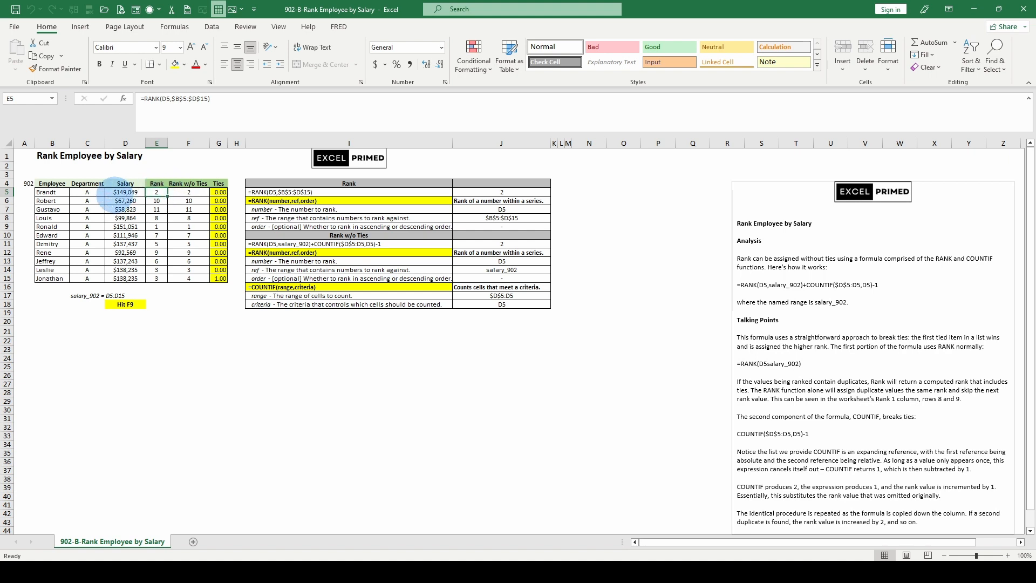
{"action": "left_click_drag", "start_coordinate": [125, 277], "coordinate": [125, 270]}
{"action": "left_click", "coordinate": [125, 192]}
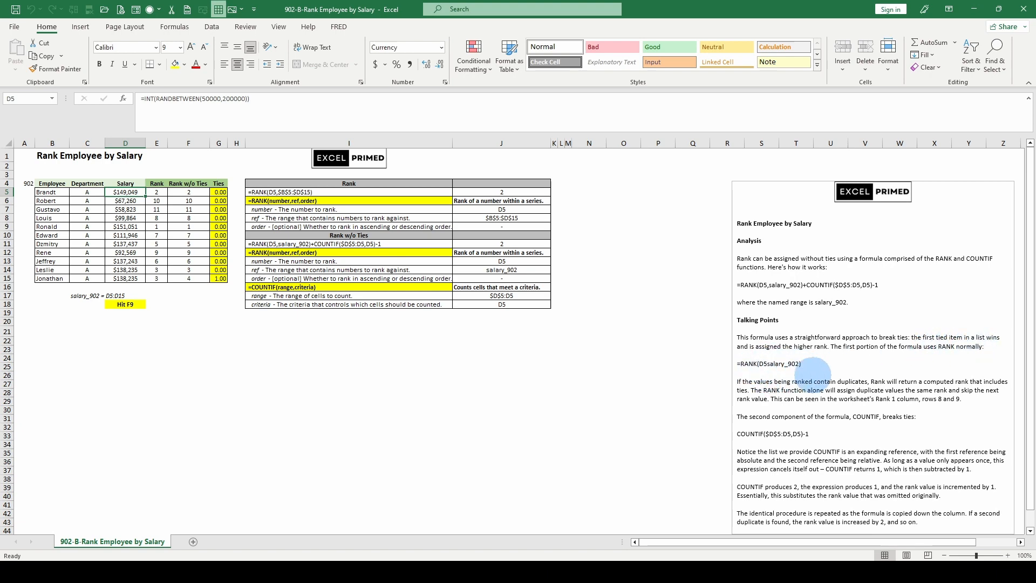
{"action": "scroll", "coordinate": [813, 372], "scroll_direction": "down", "scroll_amount": 1}
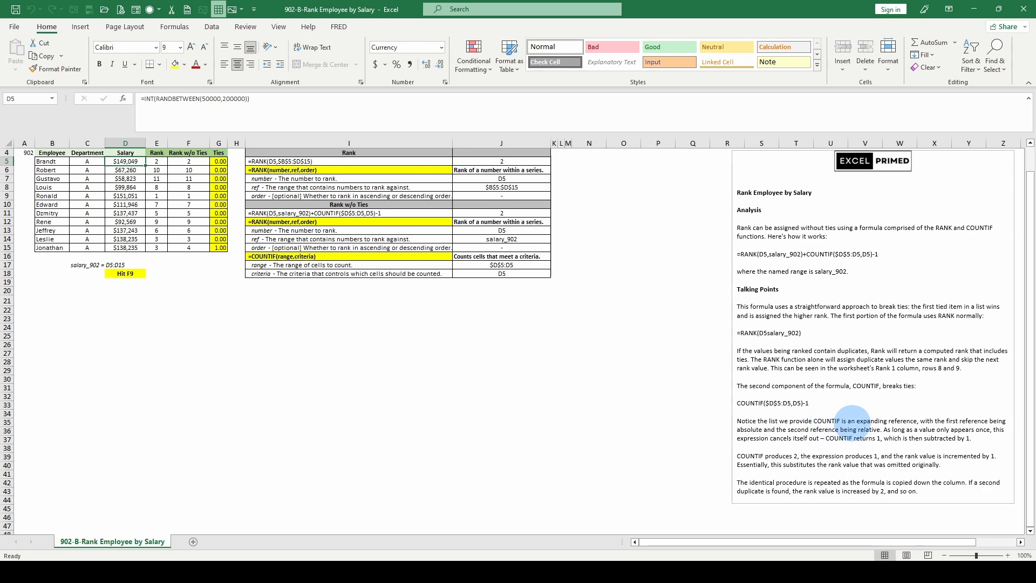
{"action": "scroll", "coordinate": [890, 418], "scroll_direction": "down", "scroll_amount": 1}
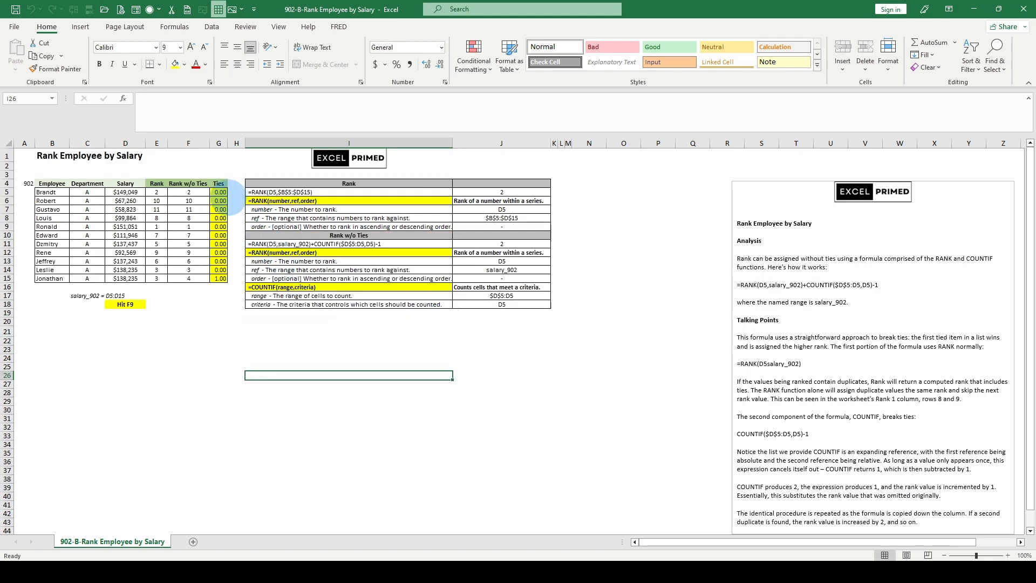
Step: Inspect the COUNTIF formulas in the Ties column cell by cell from G5 to G15
{"action": "left_click", "coordinate": [220, 192]}
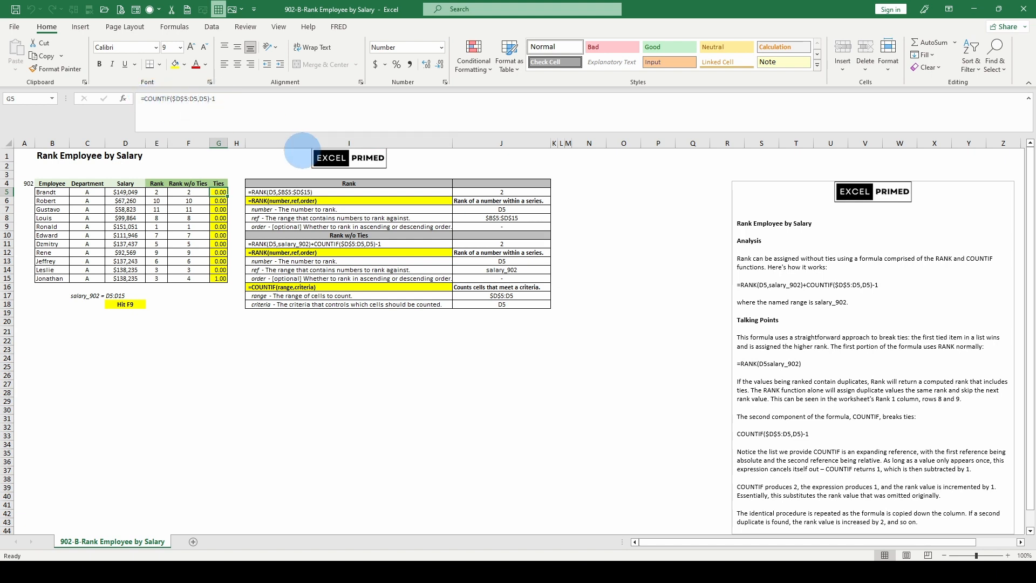
{"action": "key", "text": "Down"}
{"action": "key", "text": "Down"}
{"action": "key", "text": "Down"}
{"action": "key", "text": "Down"}
{"action": "key", "text": "Down"}
{"action": "key", "text": "Down"}
{"action": "key", "text": "Down"}
{"action": "key", "text": "Down"}
{"action": "key", "text": "Down"}
{"action": "key", "text": "Down"}
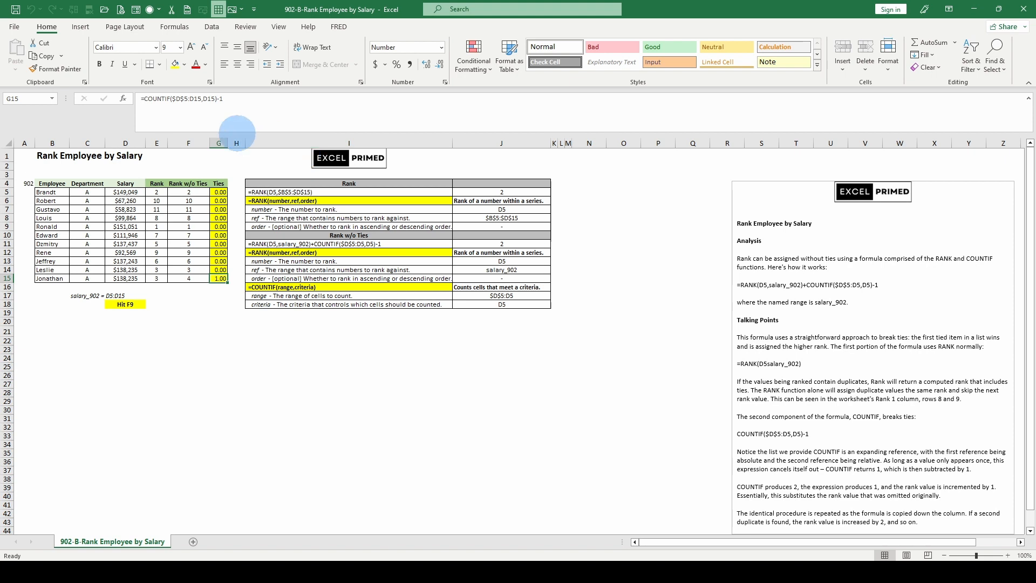
Step: Compare the salaries and Rank formulas in rows 14 and 15 with the Rank w/o Ties formulas in column F
{"action": "left_click", "coordinate": [125, 277]}
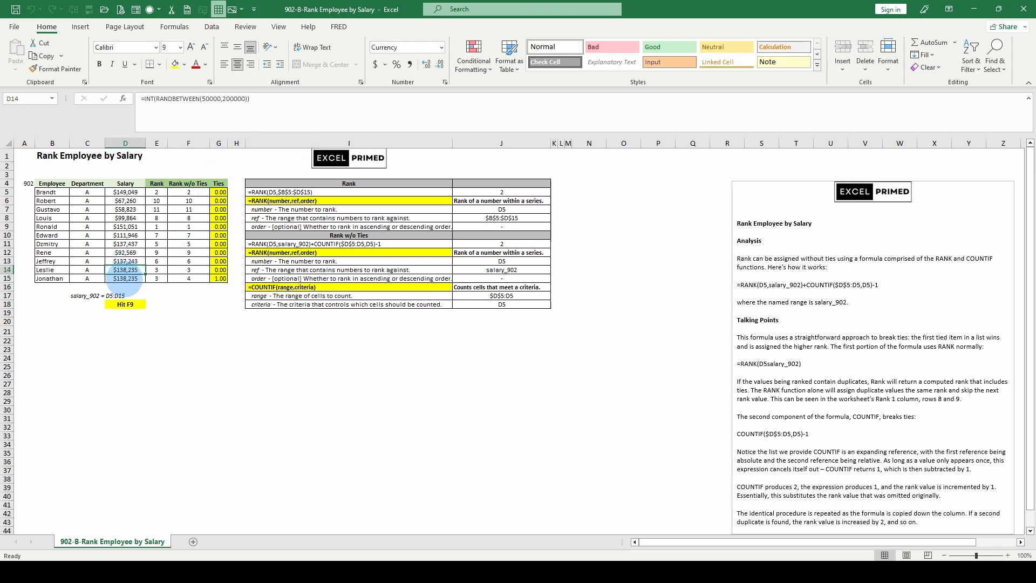
{"action": "left_click", "coordinate": [162, 269]}
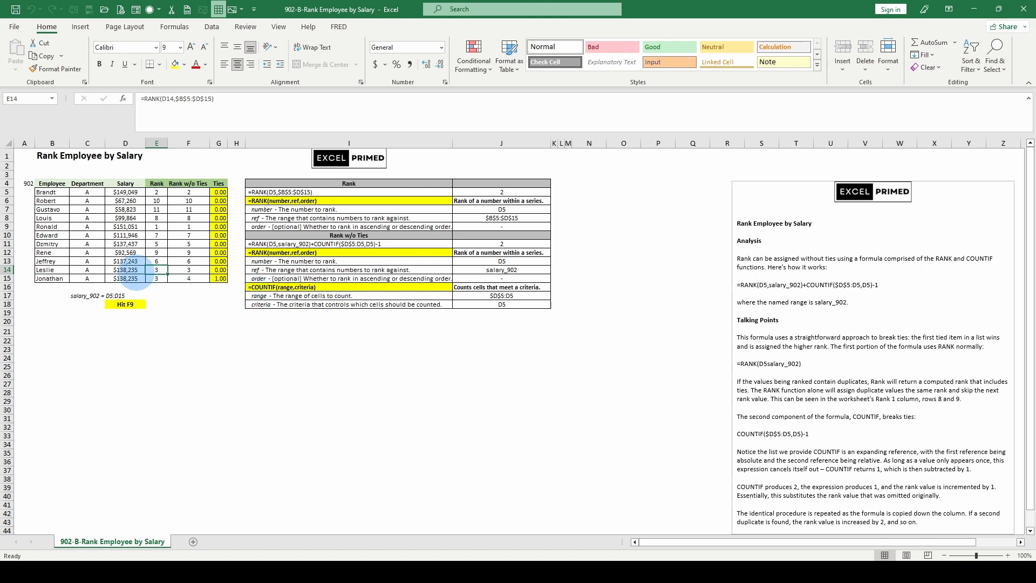
{"action": "left_click", "coordinate": [155, 279]}
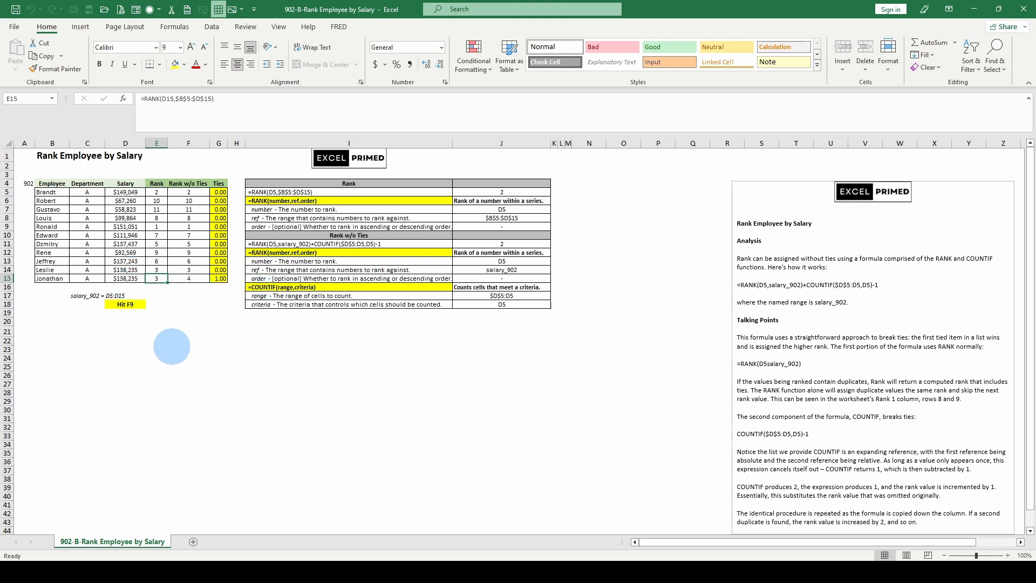
{"action": "left_click", "coordinate": [188, 192]}
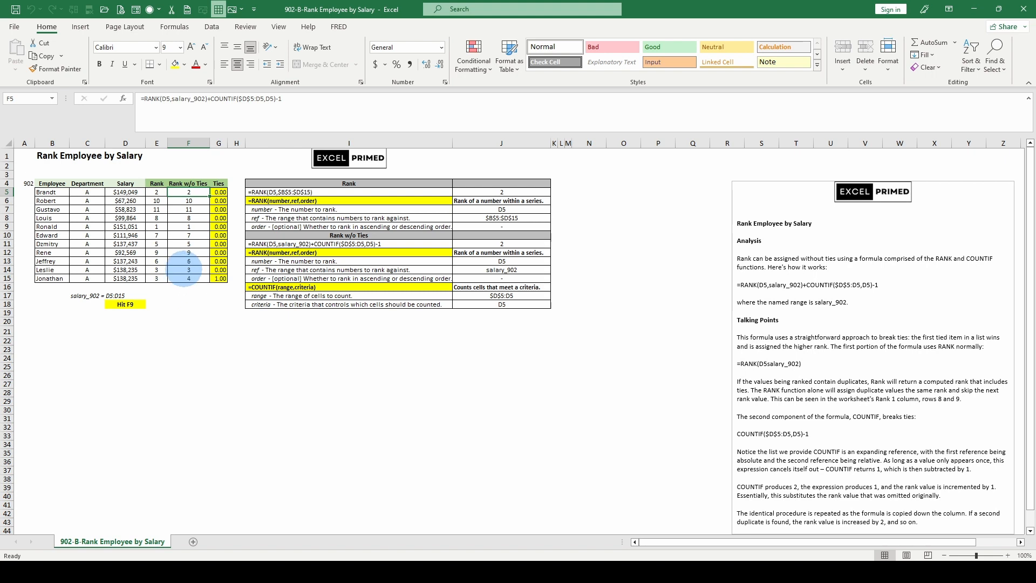
{"action": "left_click", "coordinate": [186, 276]}
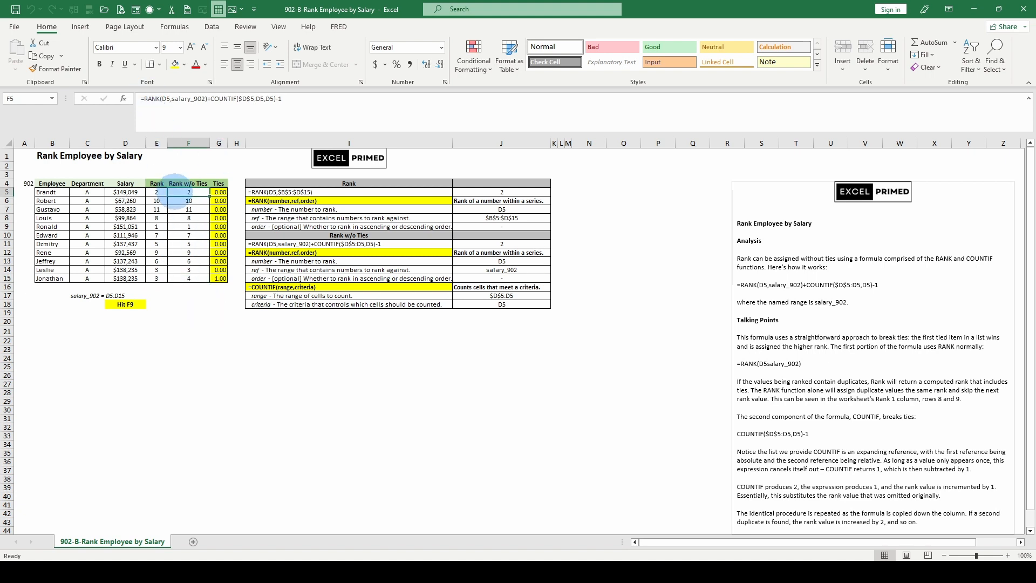
Step: Compare the RANK formula in E5 with the RANK and COUNTIF formula in F5, checking the referenced salary in D5
{"action": "left_click", "coordinate": [157, 192]}
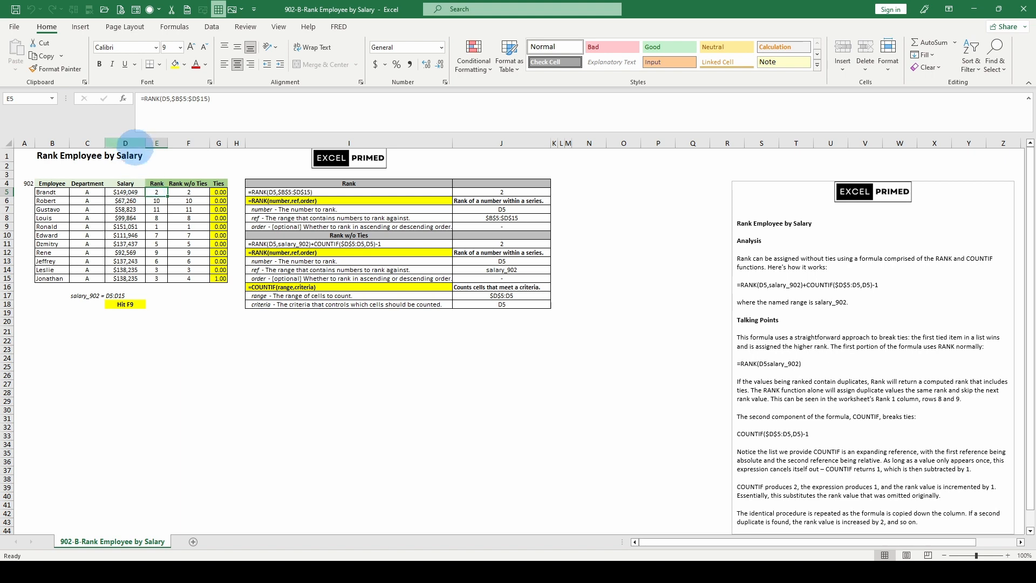
{"action": "left_click", "coordinate": [125, 192]}
{"action": "left_click", "coordinate": [158, 192]}
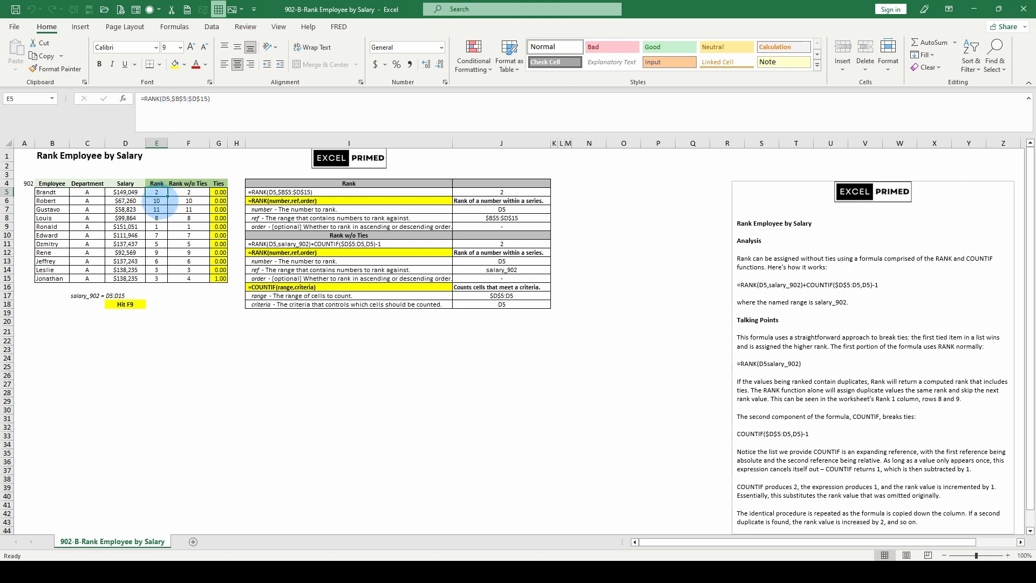
{"action": "key", "text": "Right"}
{"action": "key", "text": "Left"}
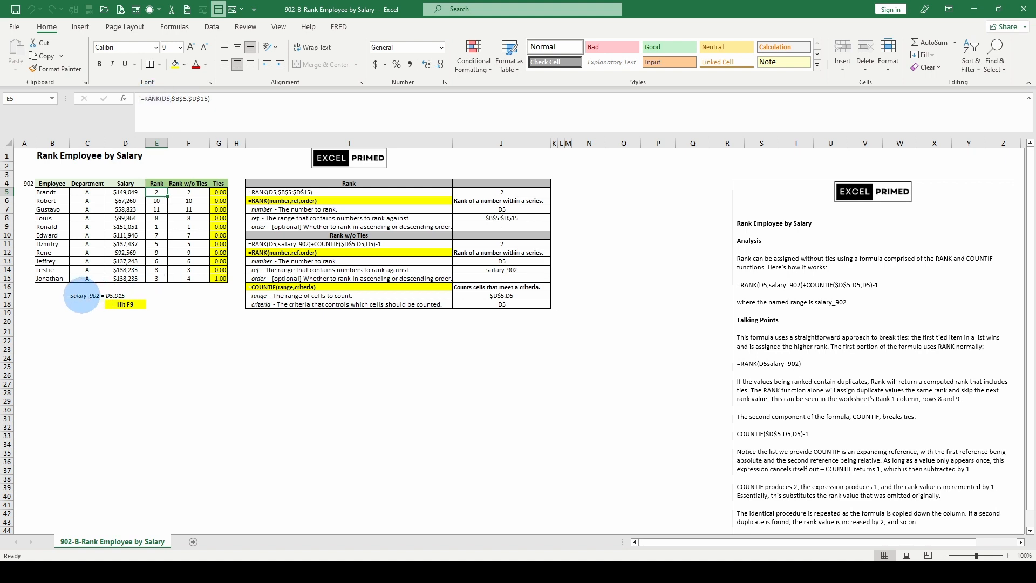
{"action": "key", "text": "Right"}
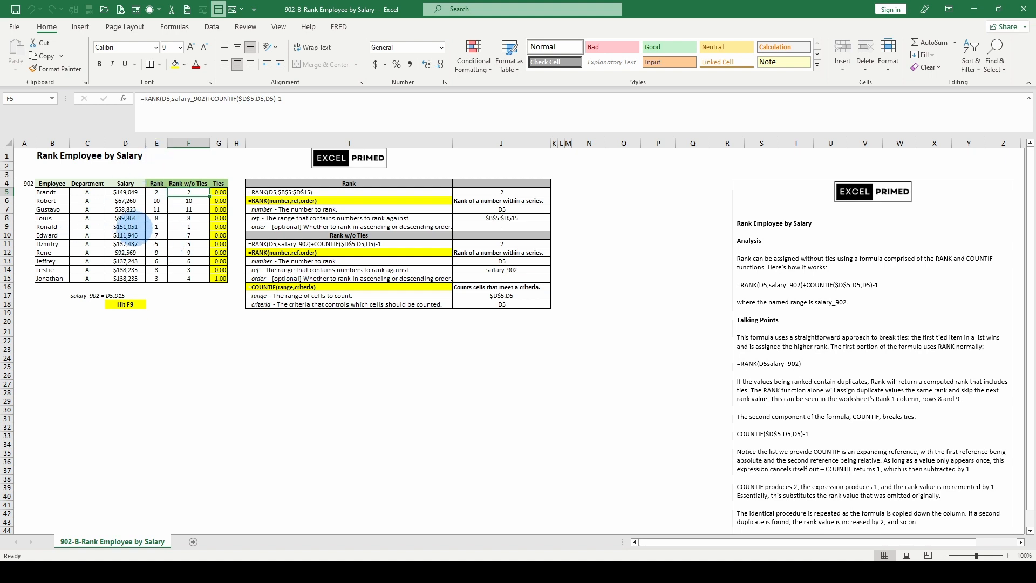
Step: Create a three-way salary tie by setting D8 to =D7 and D9 to =D8
{"action": "left_click", "coordinate": [126, 217]}
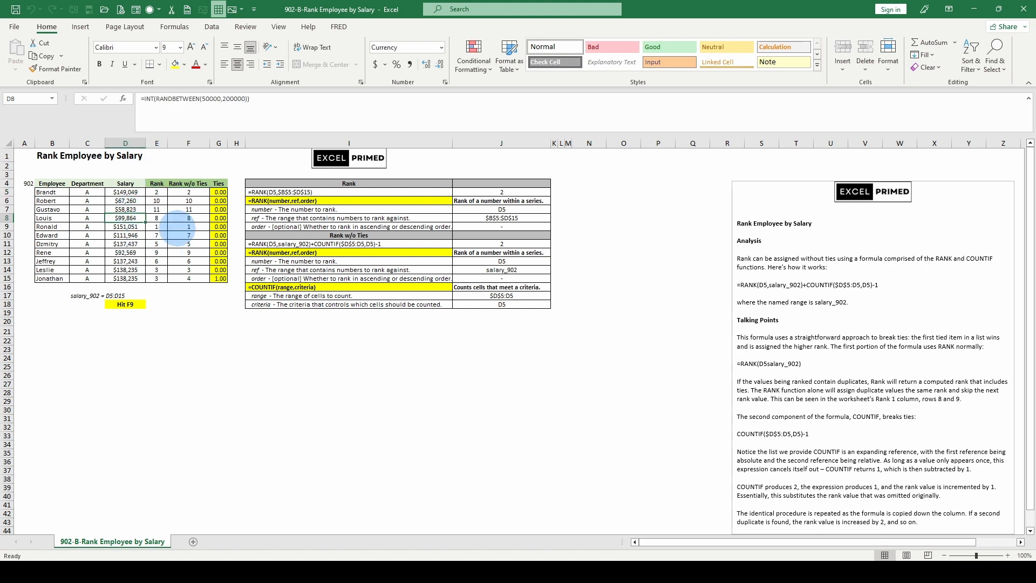
{"action": "type", "text": "="}
{"action": "key", "text": "Up"}
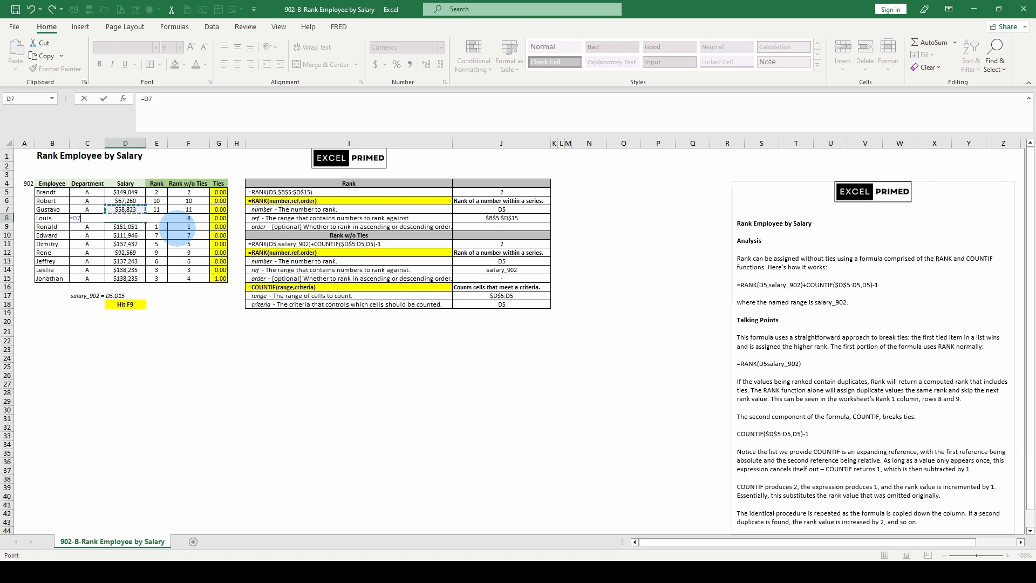
{"action": "key", "text": "Return"}
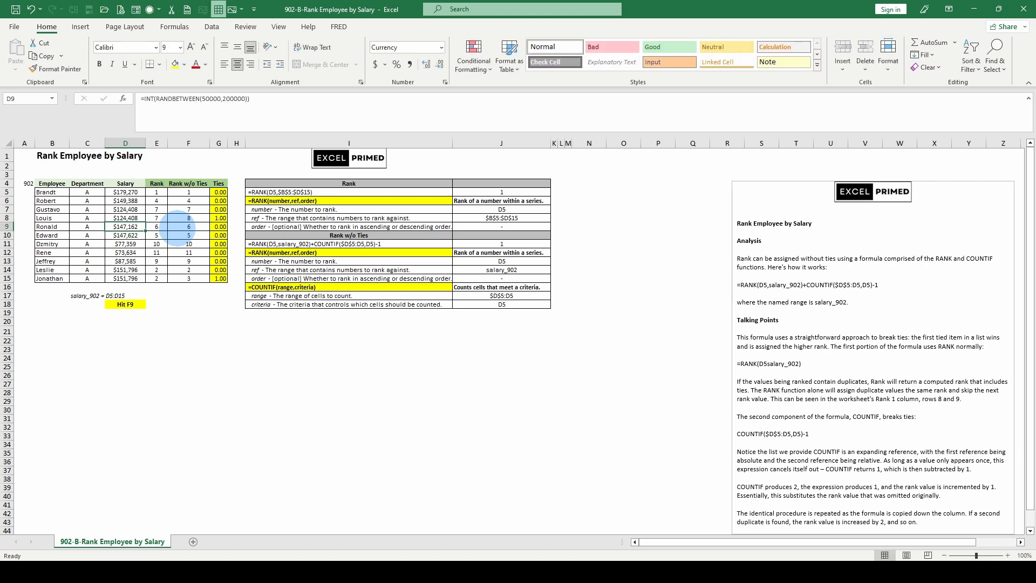
{"action": "type", "text": "="}
{"action": "key", "text": "Up"}
{"action": "key", "text": "Return"}
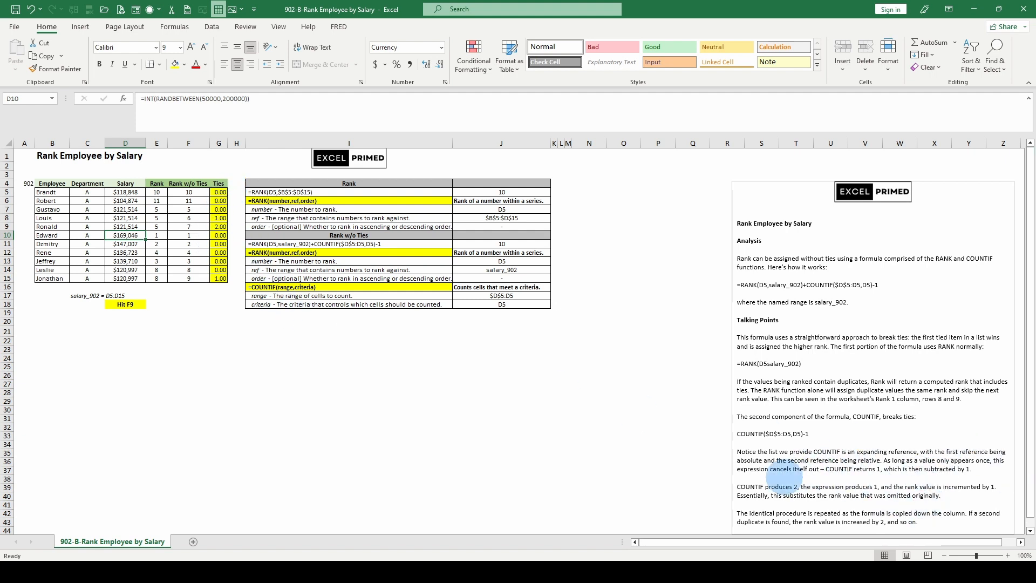
Step: Inspect the Ties formula in G5, and evaluate the COUNTIF range and criteria arguments in G6 without saving the edit
{"action": "left_click", "coordinate": [219, 192]}
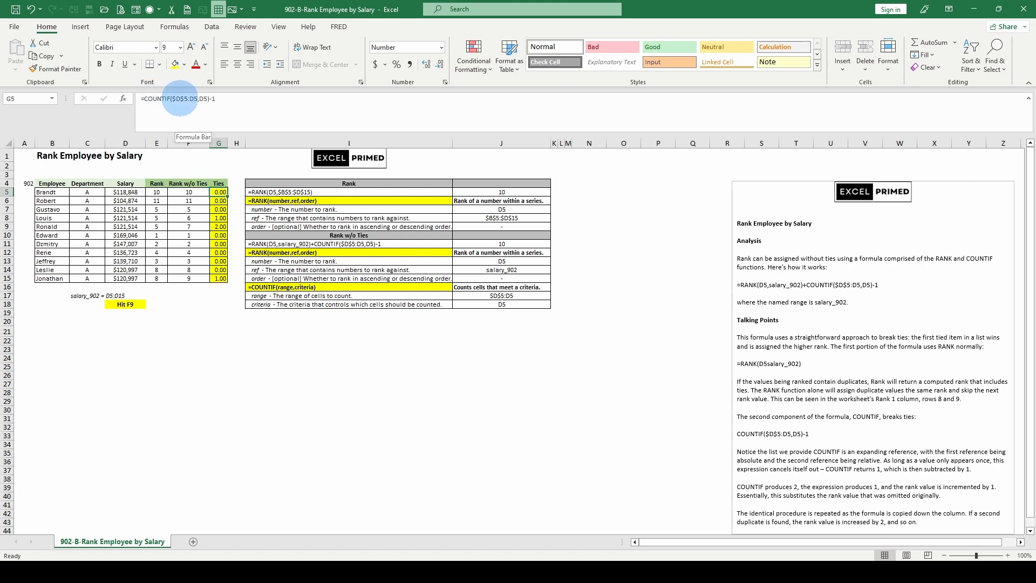
{"action": "key", "text": "Down"}
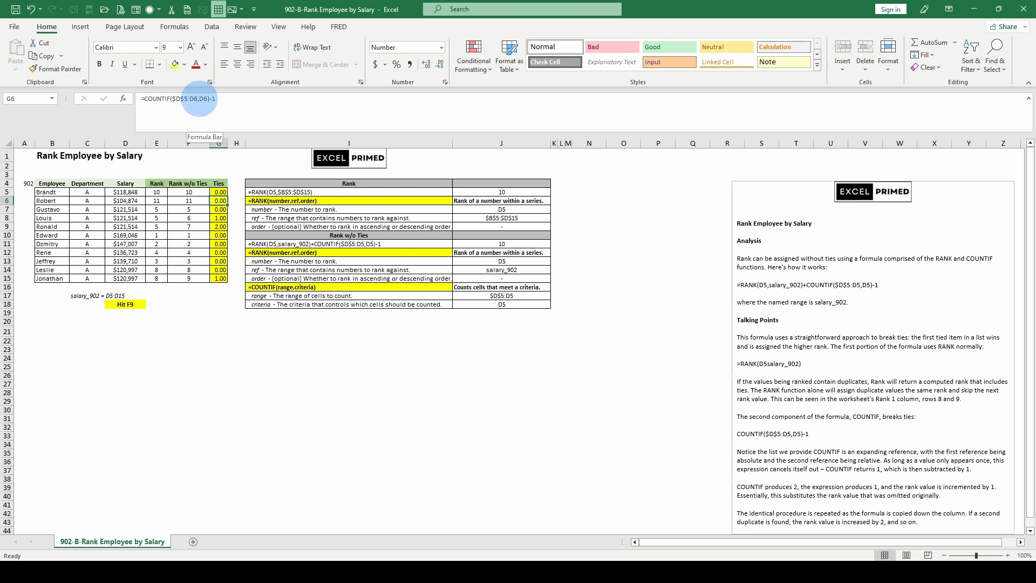
{"action": "left_click", "coordinate": [199, 99]}
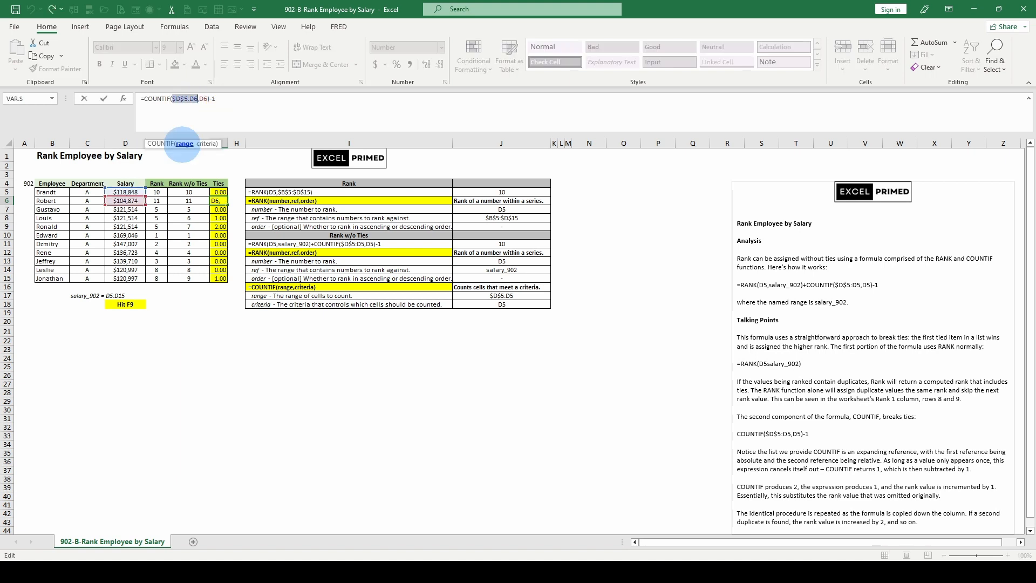
{"action": "key", "text": "F9"}
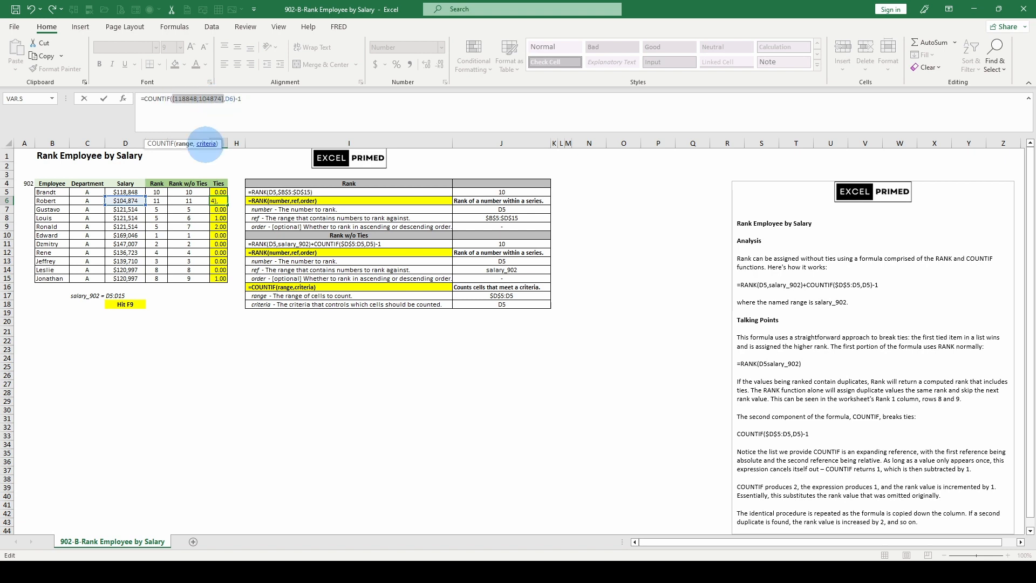
{"action": "left_click", "coordinate": [206, 143]}
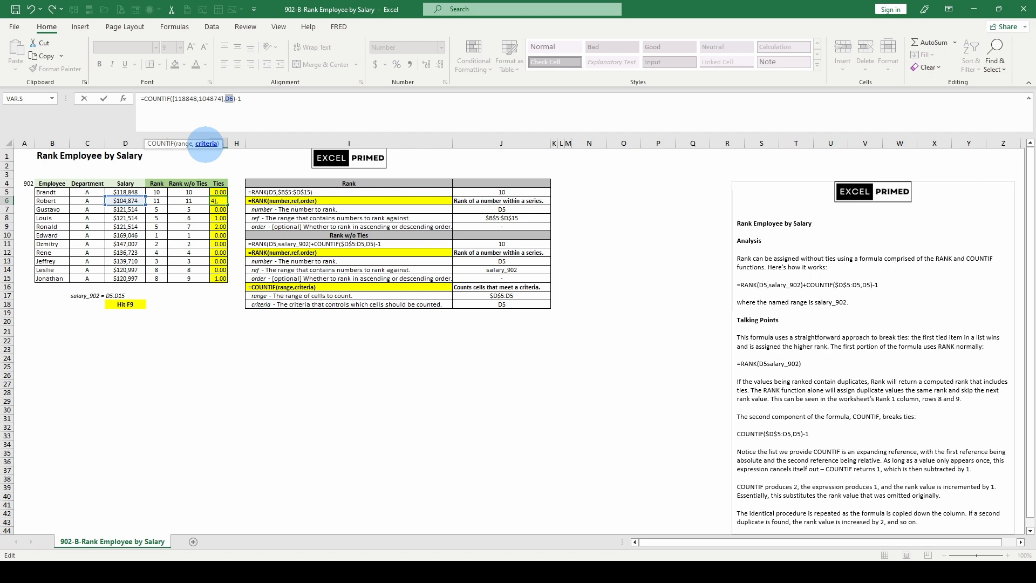
{"action": "key", "text": "F9"}
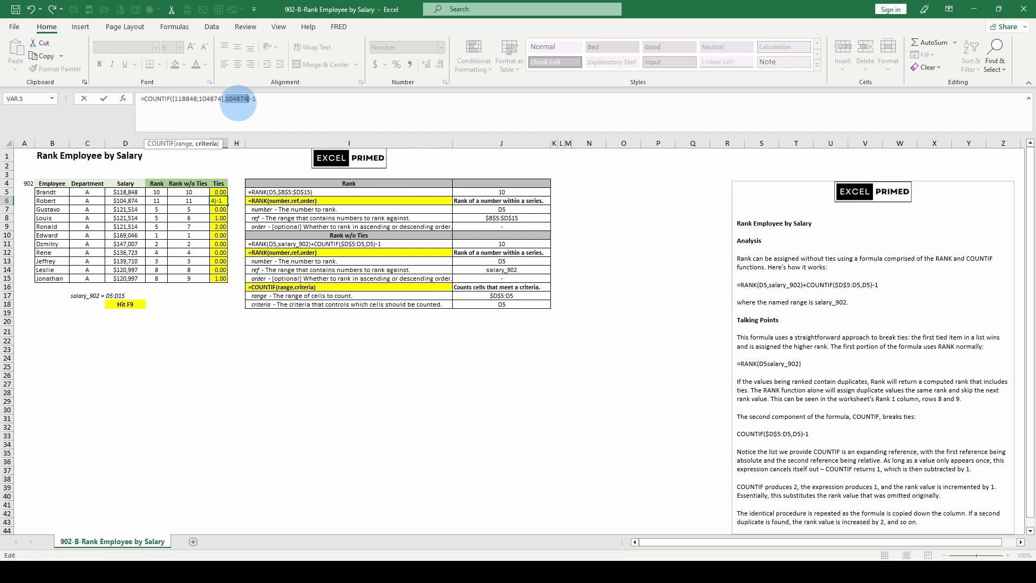
{"action": "key", "text": "Escape"}
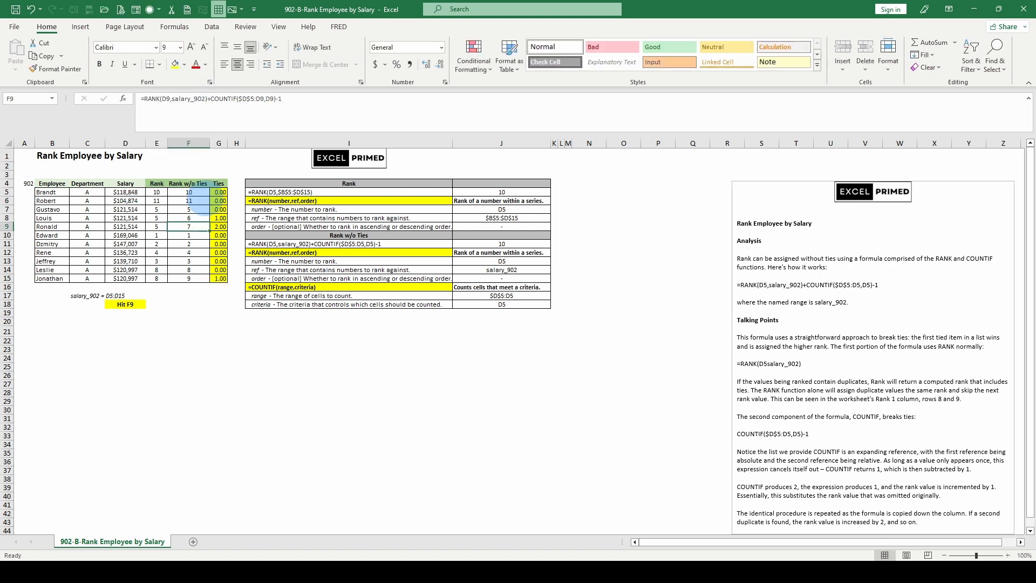
Step: Evaluate the COUNTIF range and criteria arguments inside the Rank w/o Ties formula in F5, and discard the edit
{"action": "left_click", "coordinate": [188, 193]}
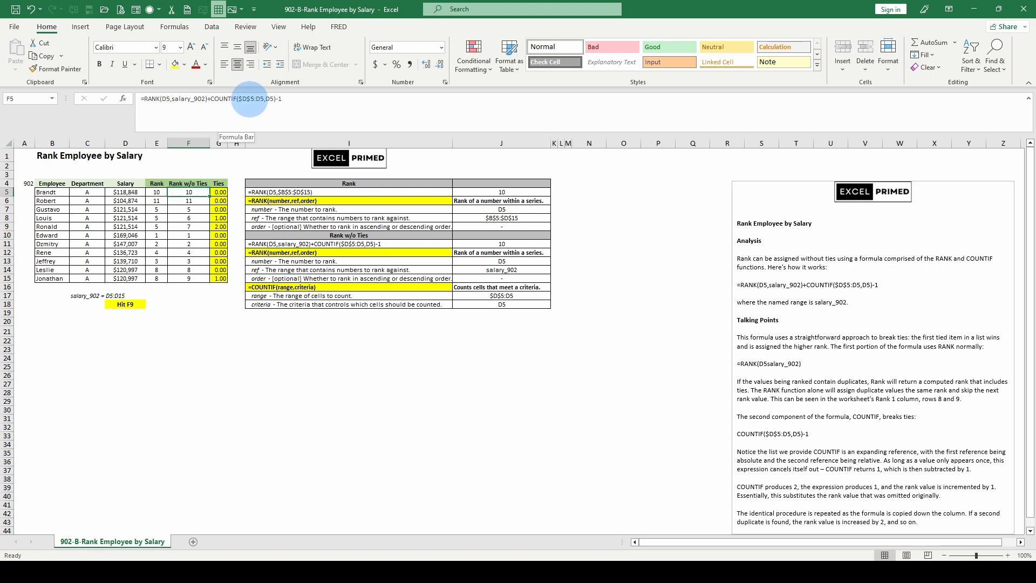
{"action": "left_click_drag", "start_coordinate": [265, 98], "coordinate": [239, 98]}
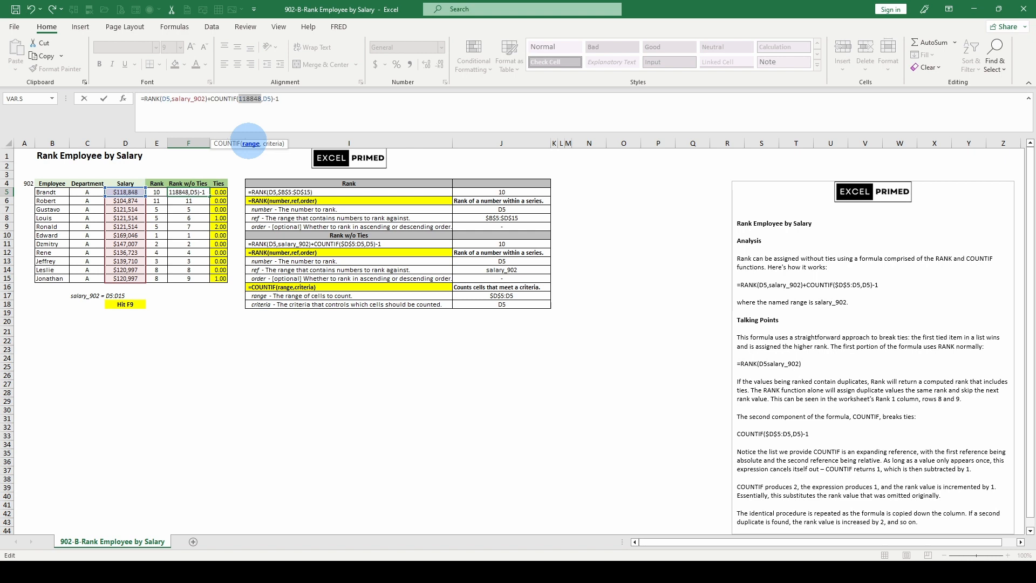
{"action": "left_click", "coordinate": [273, 144]}
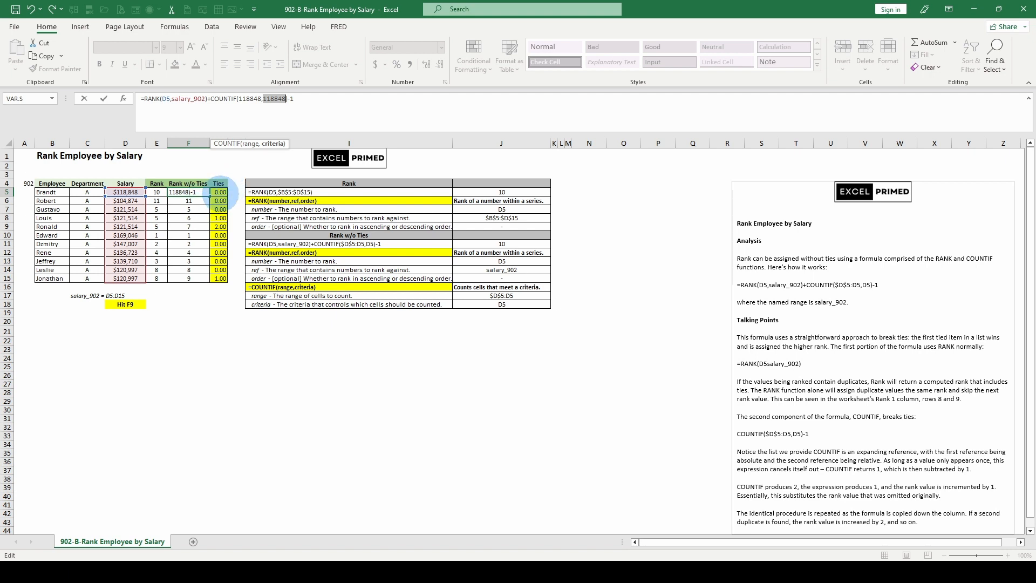
{"action": "key", "text": "Escape"}
Step: Evaluate the COUNTIF arguments in G6 again, discard the edit, and select the Rank w/o Ties formula in F8
{"action": "left_click", "coordinate": [218, 192]}
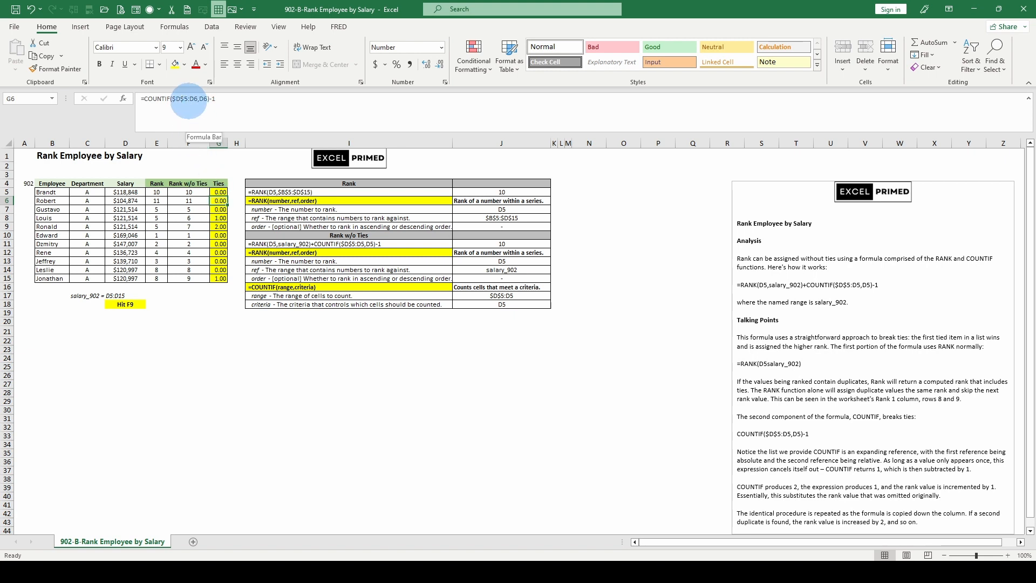
{"action": "left_click", "coordinate": [175, 99]}
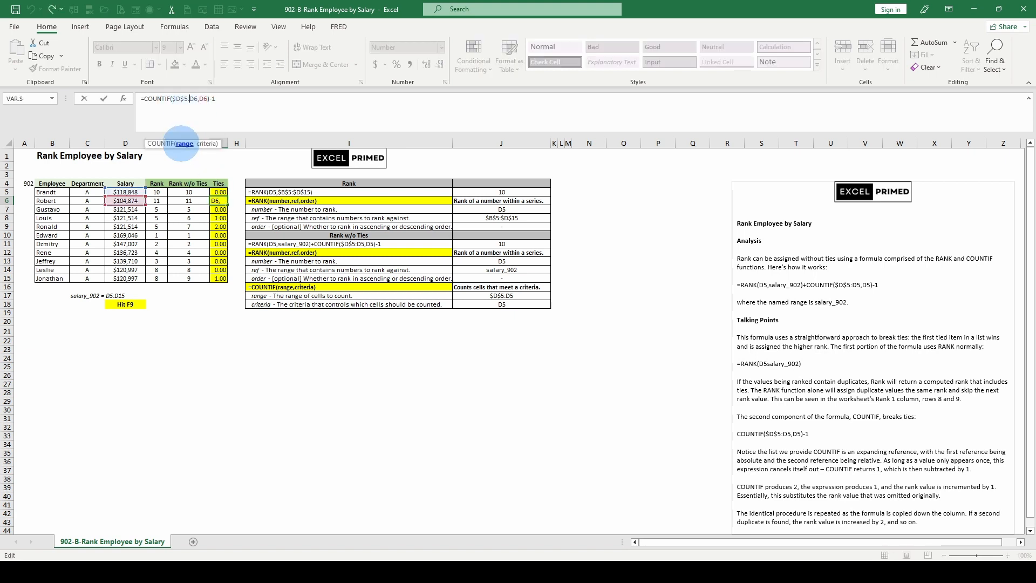
{"action": "key", "text": "F9"}
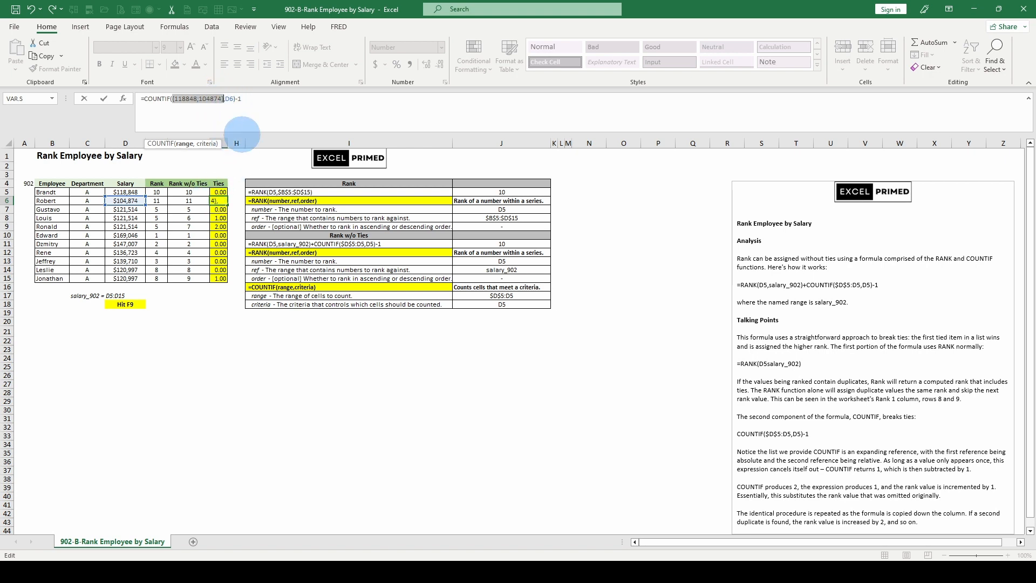
{"action": "left_click", "coordinate": [208, 143]}
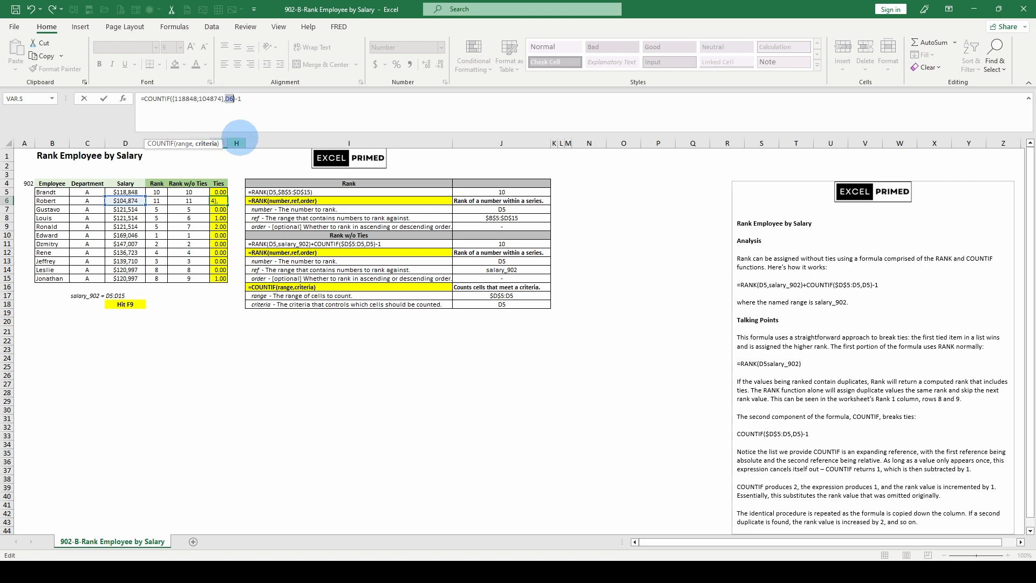
{"action": "key", "text": "F9"}
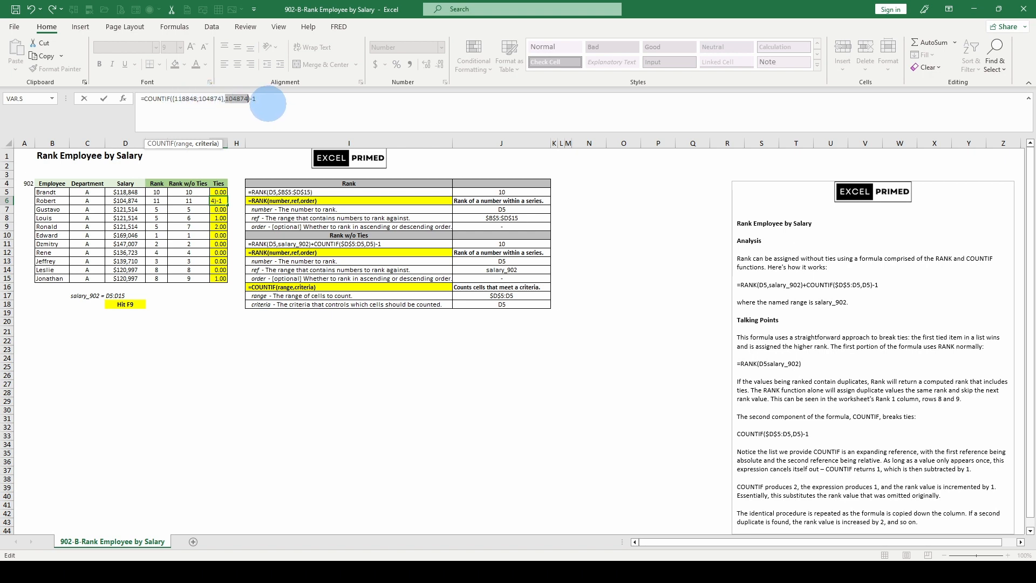
{"action": "key", "text": "Escape"}
{"action": "left_click", "coordinate": [188, 218]}
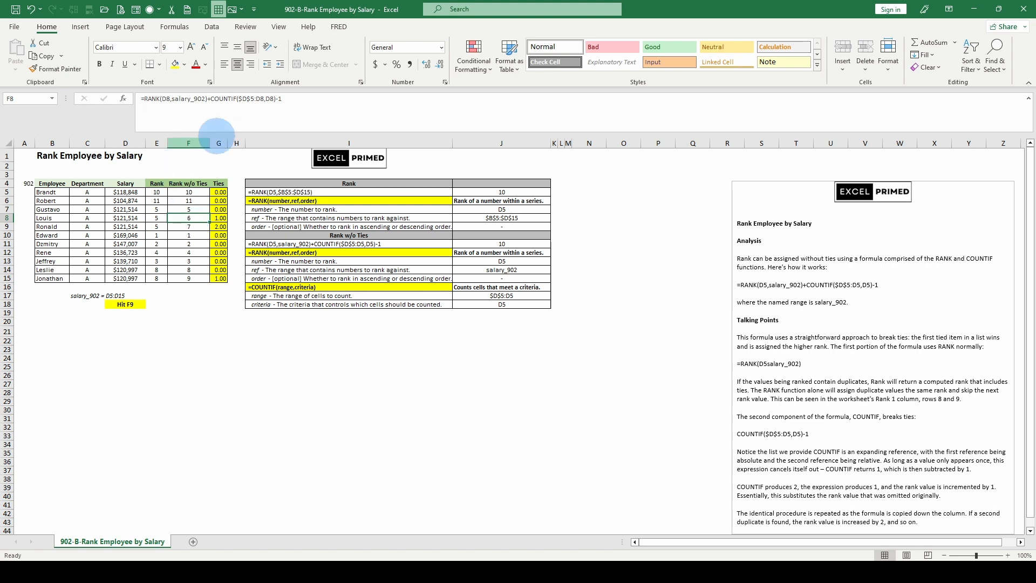
Step: Evaluate the COUNTIF range and criteria arguments in F8 without saving the edit, and select the Ties formula in G8
{"action": "left_click", "coordinate": [252, 98]}
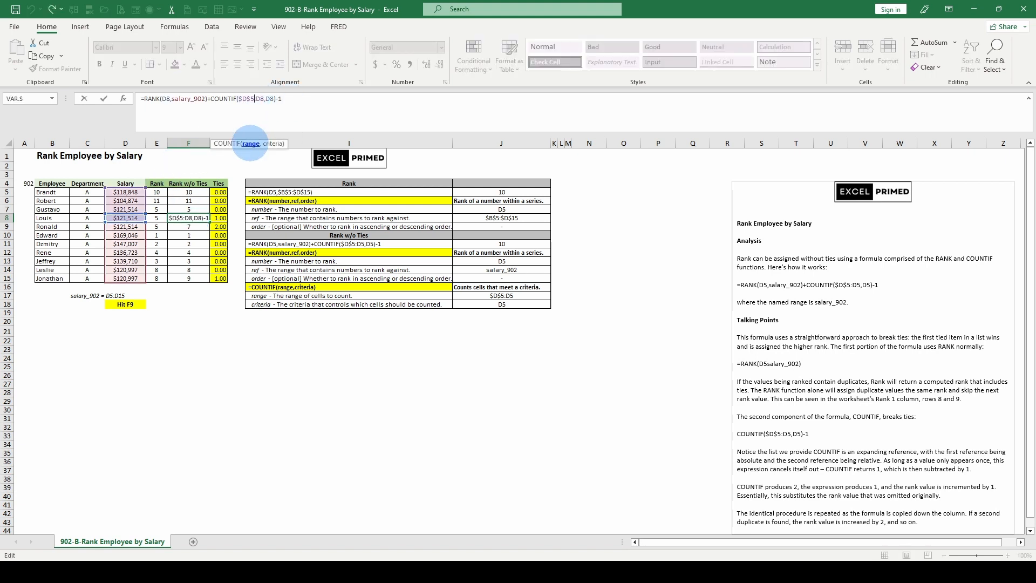
{"action": "key", "text": "F9"}
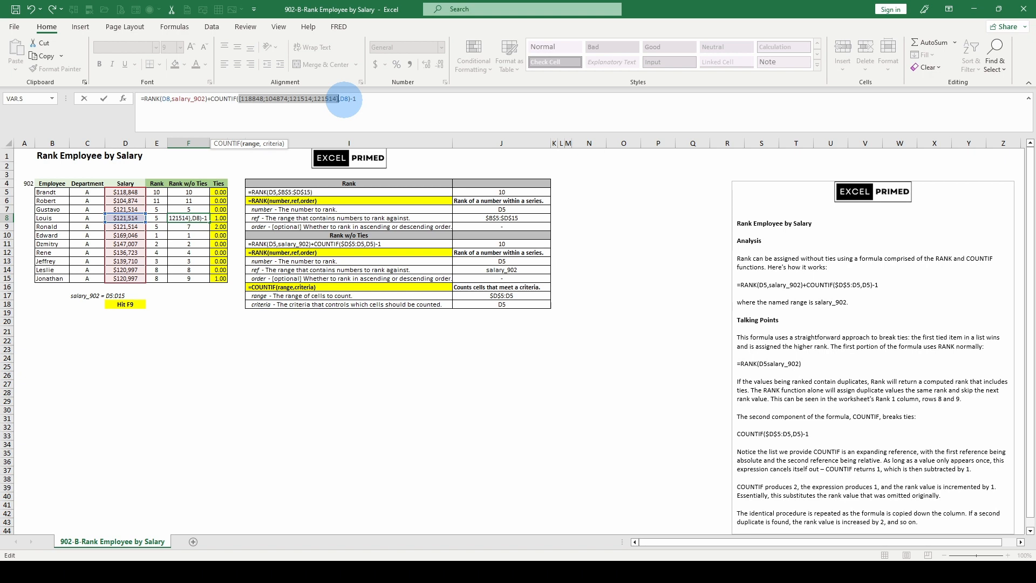
{"action": "left_click", "coordinate": [273, 144]}
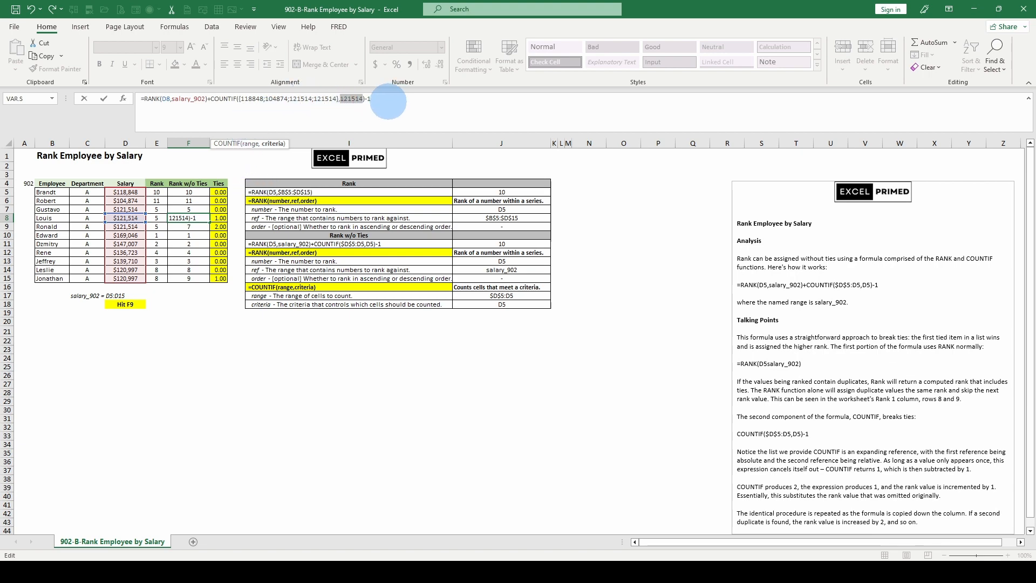
{"action": "key", "text": "Escape"}
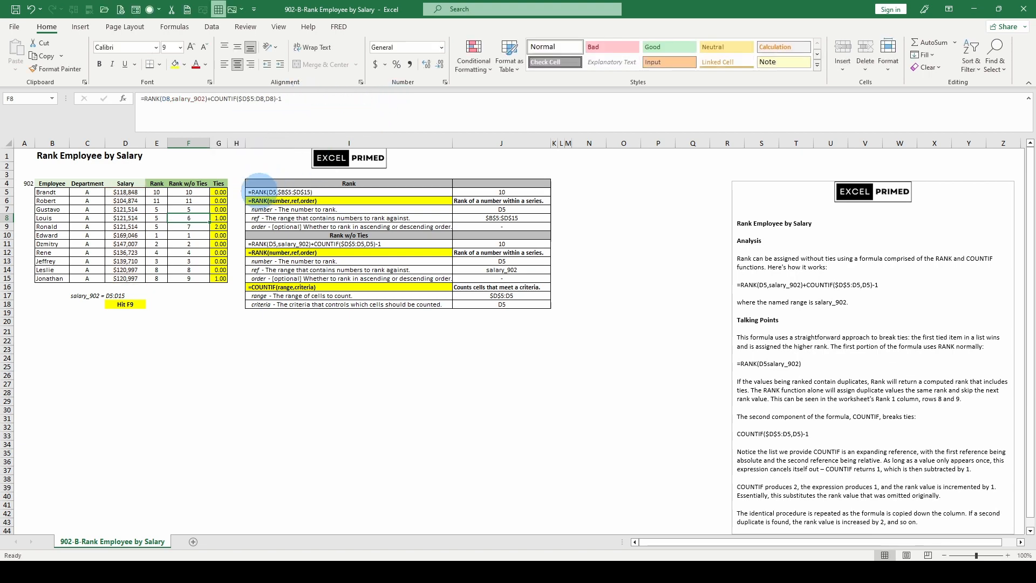
{"action": "left_click", "coordinate": [218, 218]}
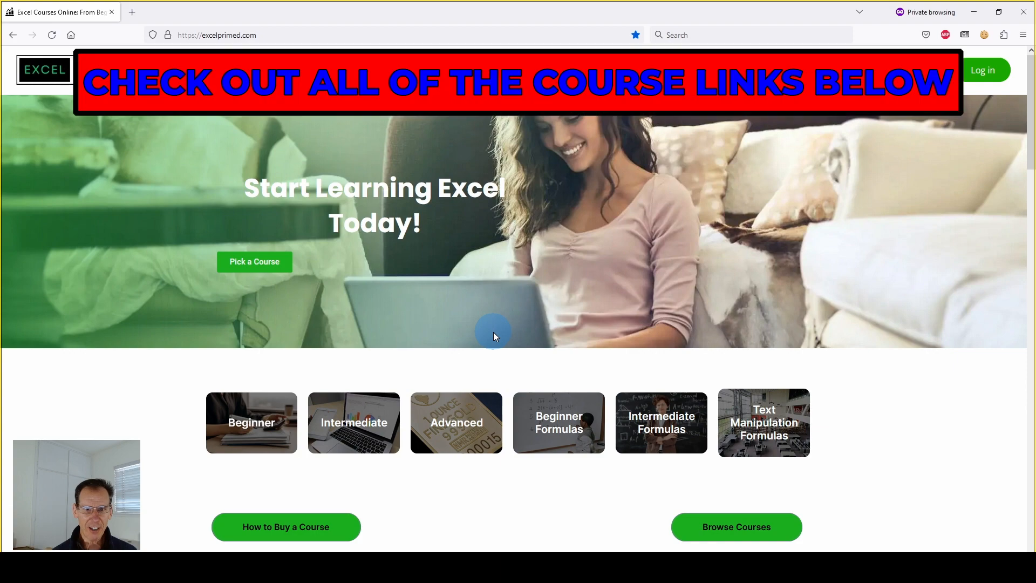
Step: Browse the Excel course listings on the excelprimed.com home page in the web browser
{"action": "scroll", "coordinate": [493, 332], "scroll_direction": "down", "scroll_amount": 5}
{"action": "scroll", "coordinate": [494, 336], "scroll_direction": "down", "scroll_amount": 4}
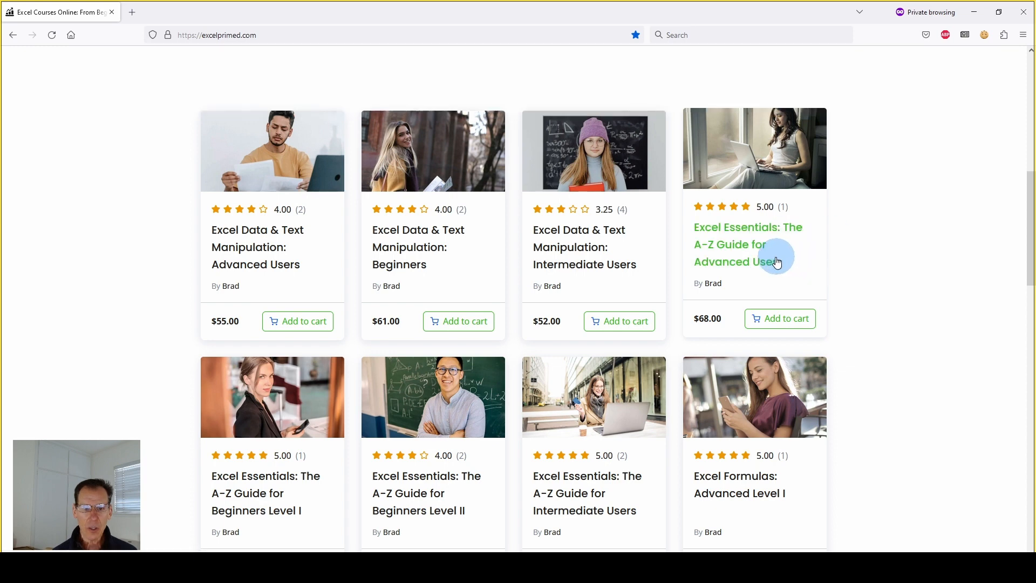
{"action": "scroll", "coordinate": [379, 371], "scroll_direction": "down", "scroll_amount": 2}
{"action": "scroll", "coordinate": [279, 416], "scroll_direction": "down", "scroll_amount": 2}
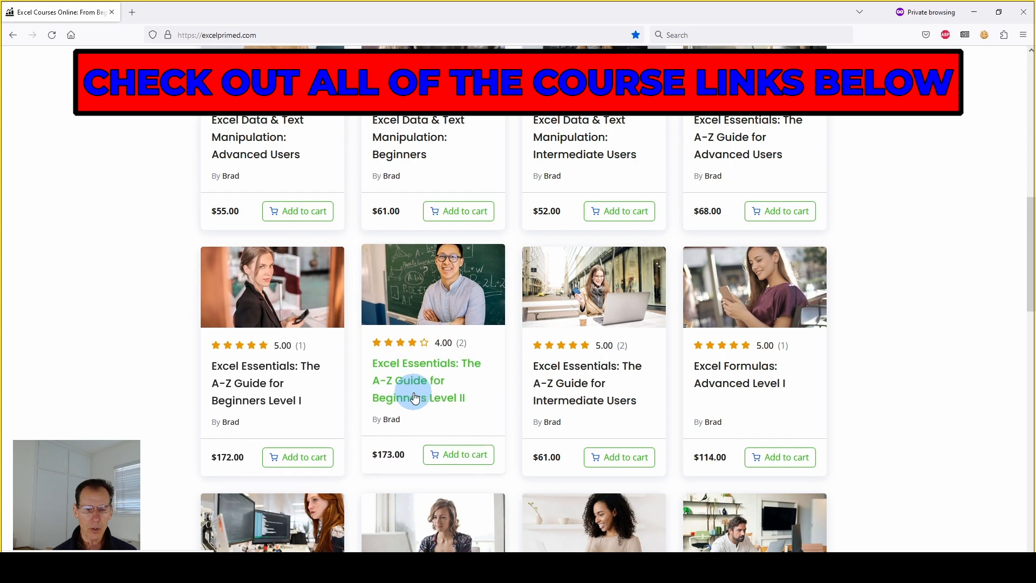
{"action": "scroll", "coordinate": [804, 313], "scroll_direction": "down", "scroll_amount": 4}
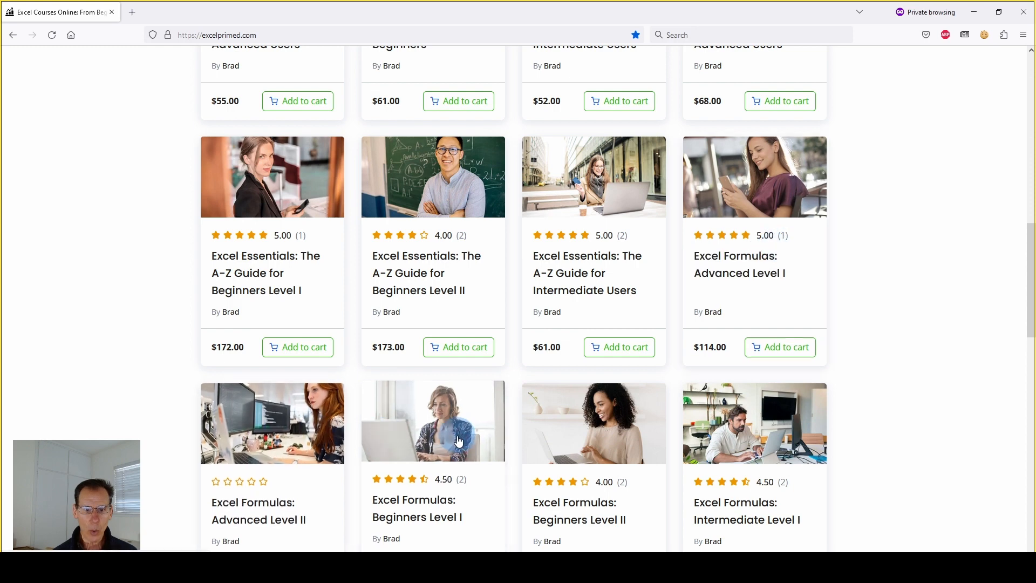
{"action": "scroll", "coordinate": [451, 426], "scroll_direction": "down", "scroll_amount": 2}
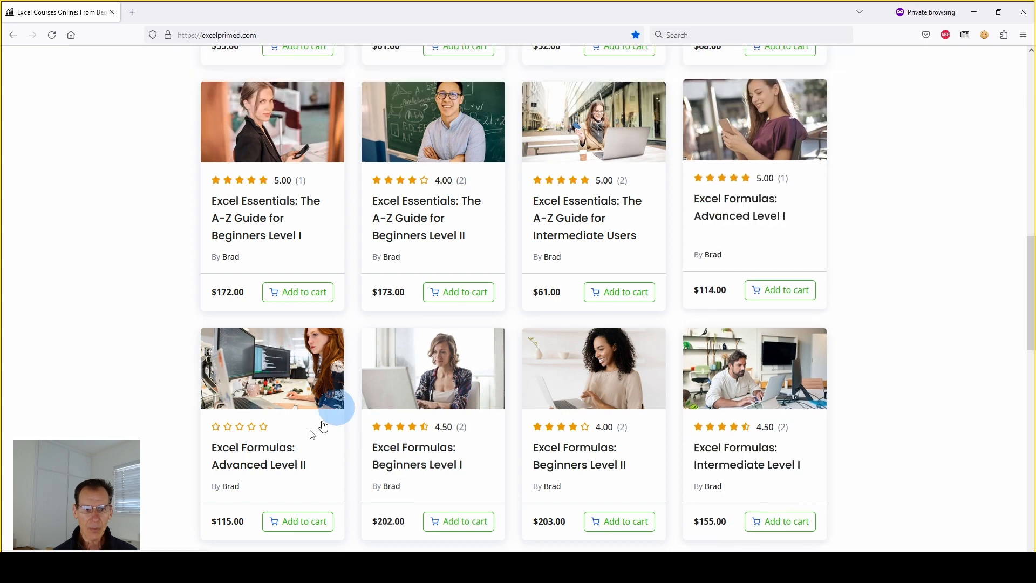
{"action": "scroll", "coordinate": [233, 478], "scroll_direction": "down", "scroll_amount": 2}
{"action": "scroll", "coordinate": [175, 330], "scroll_direction": "up", "scroll_amount": 7}
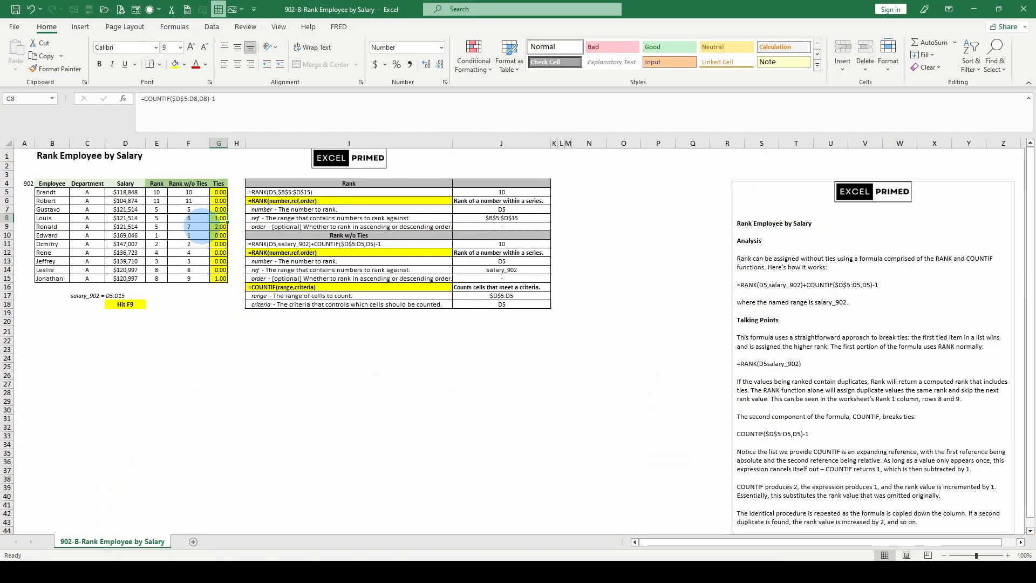
Step: Evaluate the COUNTIF range and criteria arguments in the Rank w/o Ties formula in F9, and discard the edit
{"action": "left_click", "coordinate": [200, 225]}
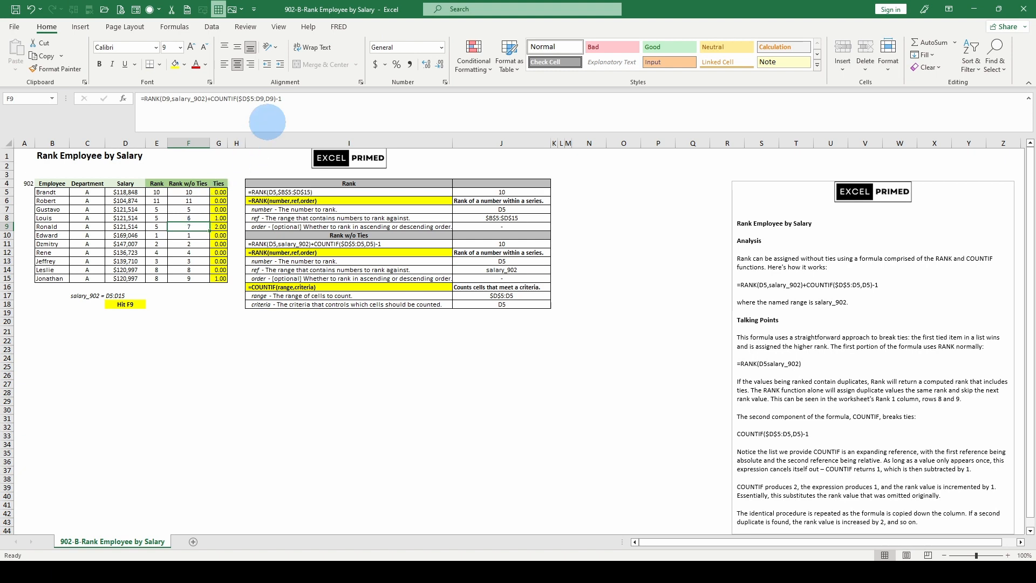
{"action": "left_click", "coordinate": [259, 120]}
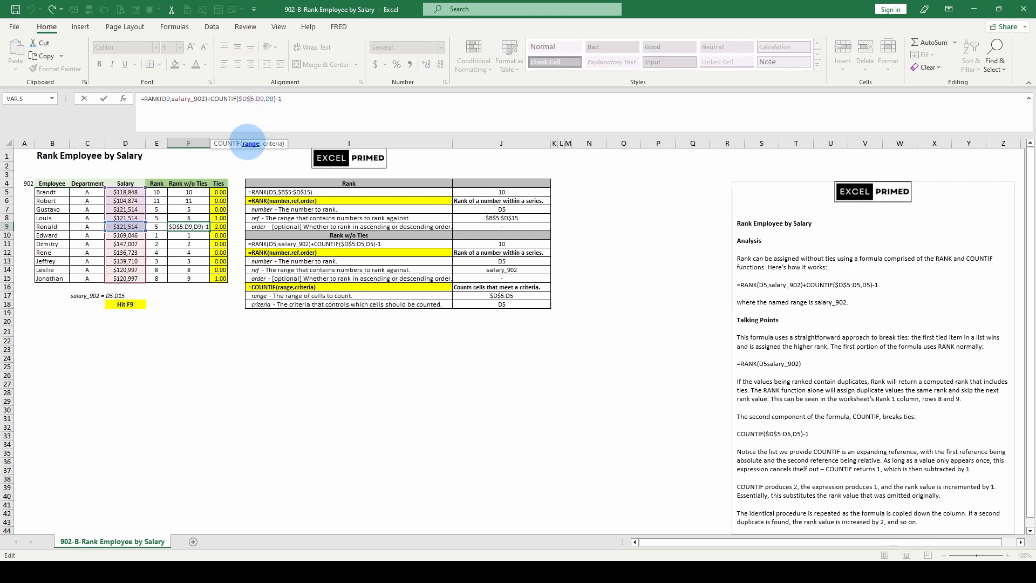
{"action": "key", "text": "F9"}
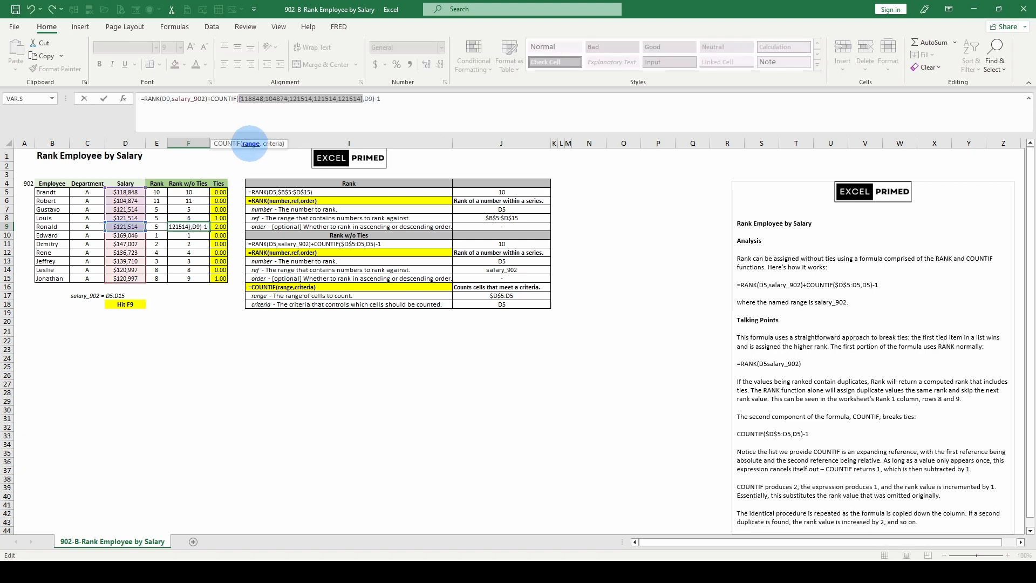
{"action": "left_click", "coordinate": [271, 144]}
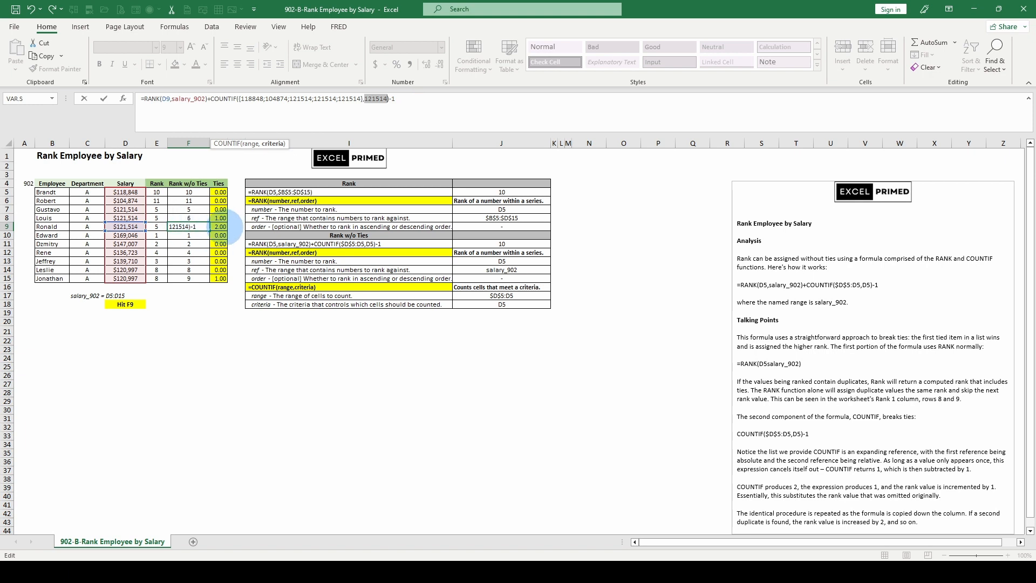
{"action": "key", "text": "Escape"}
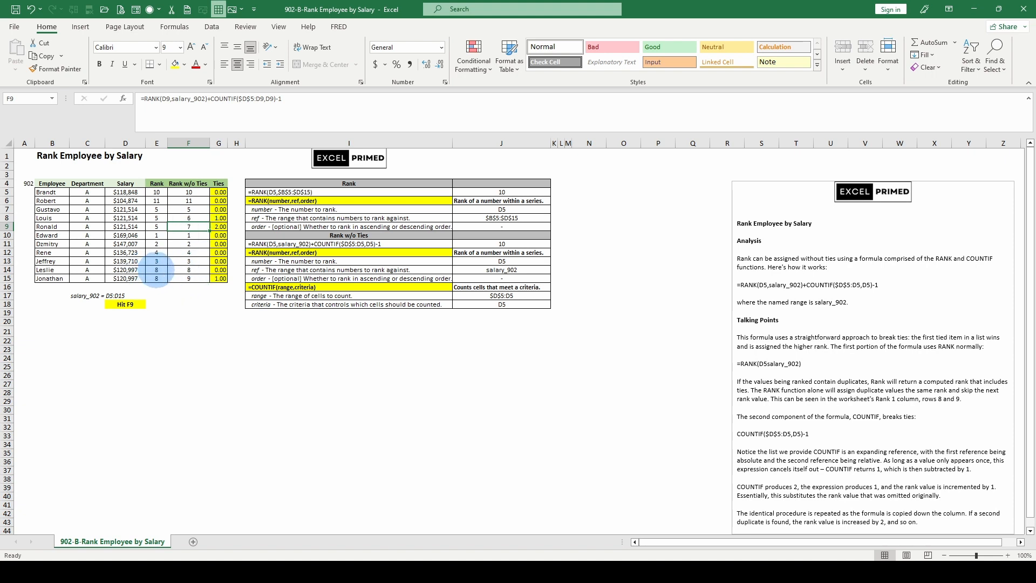
Step: Inspect the Rank formula in E14 and the Rank w/o Ties formula in F15 for the last two employees
{"action": "left_click", "coordinate": [157, 270]}
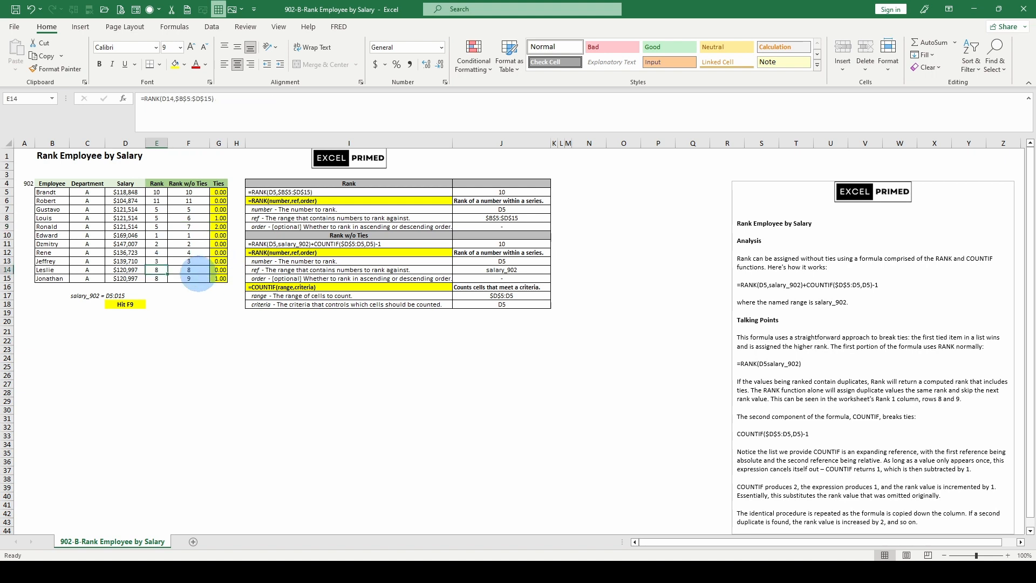
{"action": "left_click", "coordinate": [191, 277]}
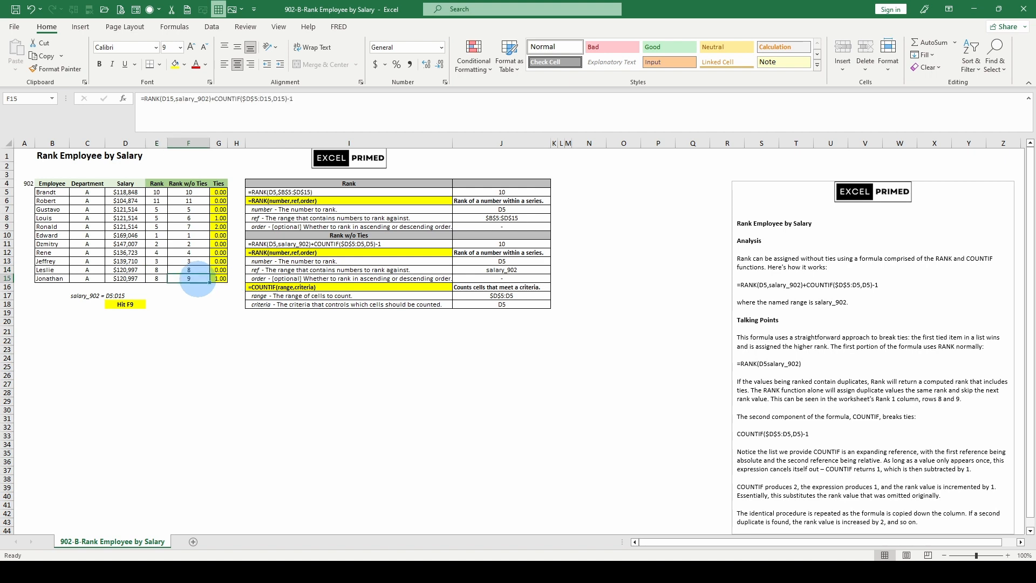